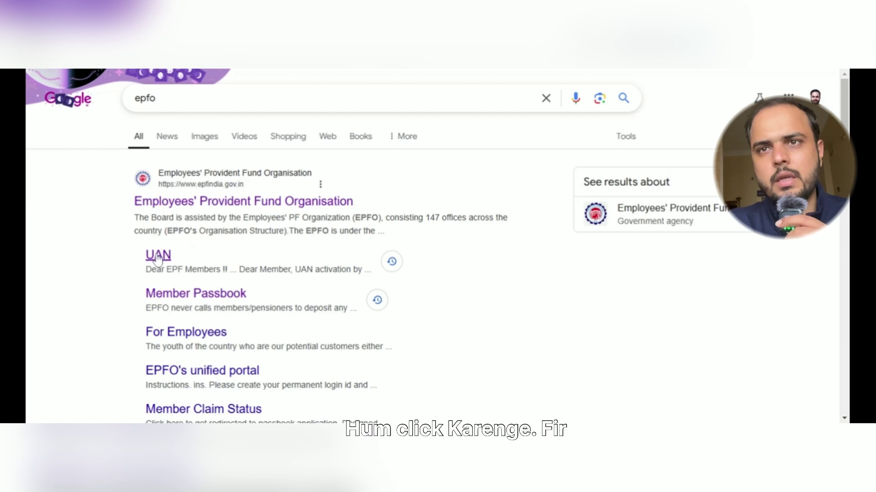
Go from the UAN search result to the EPFO portal and open Know Your UAN
{"action": "left_click", "coordinate": [157, 256]}
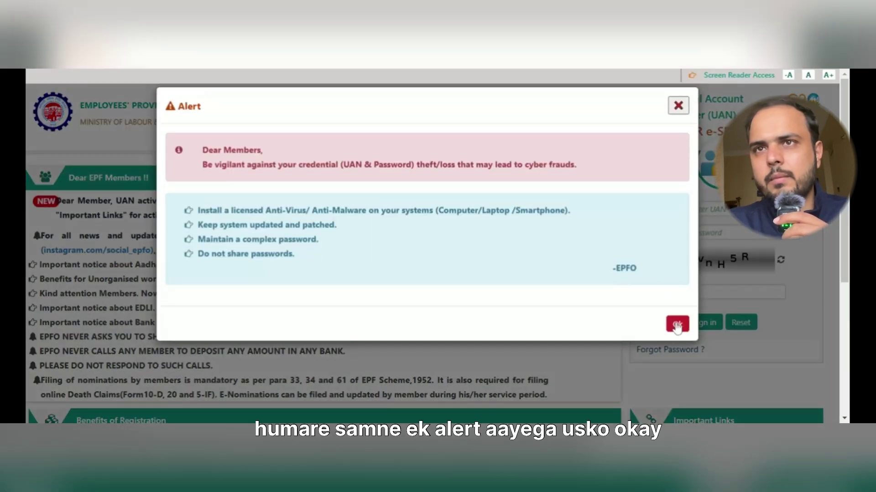
{"action": "left_click", "coordinate": [676, 325]}
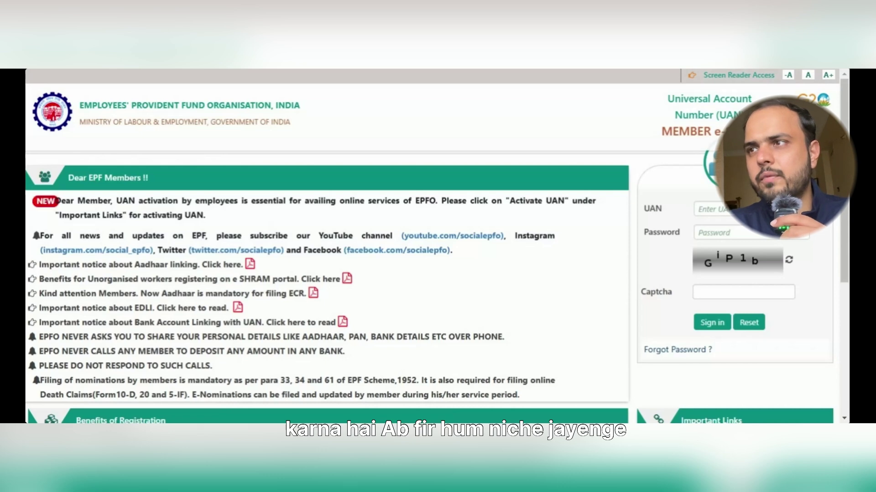
{"action": "scroll", "coordinate": [327, 273], "scroll_direction": "down", "scroll_amount": 3}
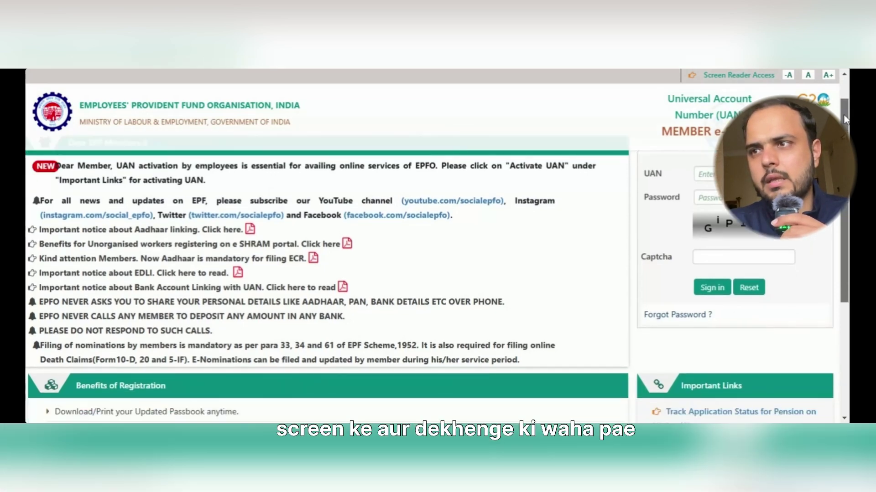
{"action": "scroll", "coordinate": [685, 280], "scroll_direction": "down", "scroll_amount": 3}
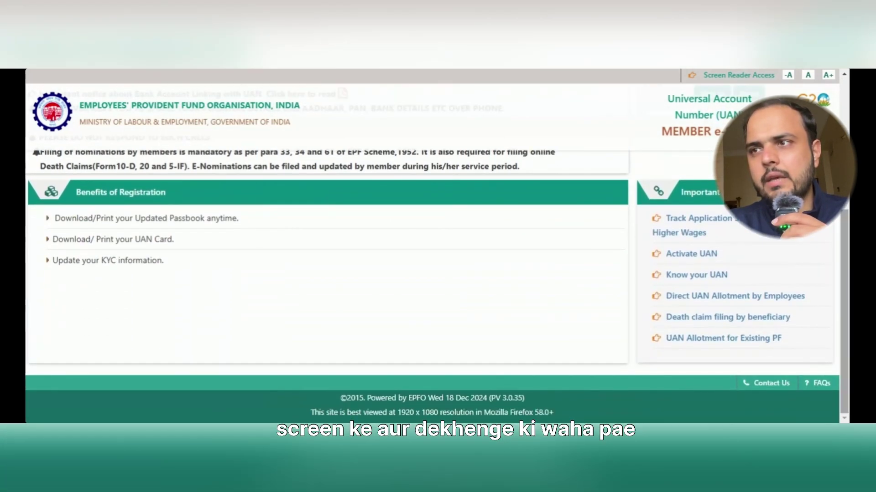
{"action": "left_click", "coordinate": [689, 279]}
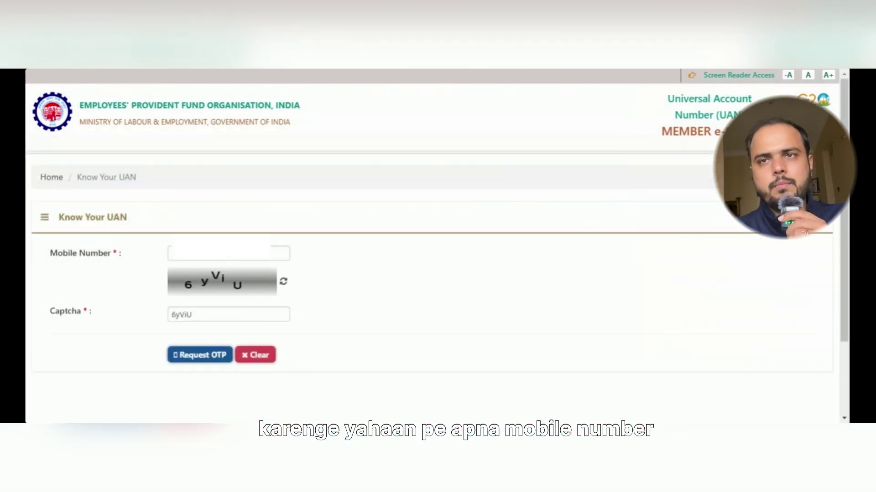
Request an OTP for the mobile number and validate it with the new captcha c7Es
{"action": "left_click", "coordinate": [257, 314]}
{"action": "left_click", "coordinate": [216, 357]}
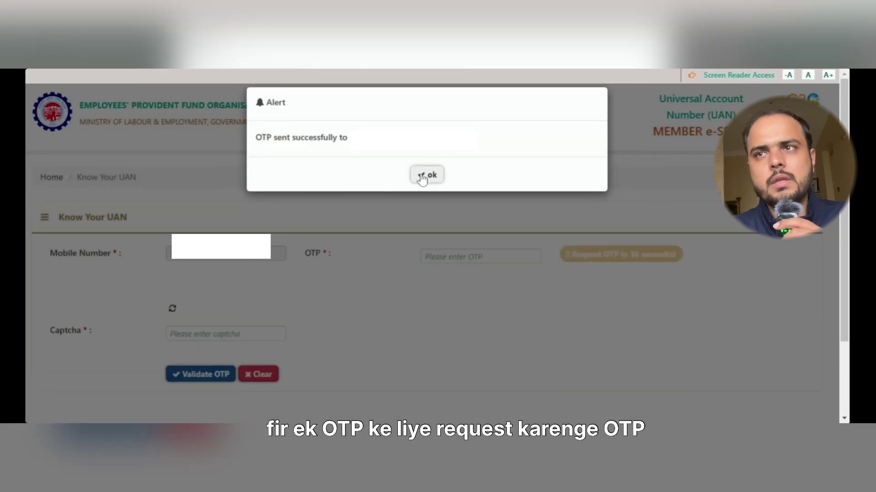
{"action": "left_click", "coordinate": [424, 175]}
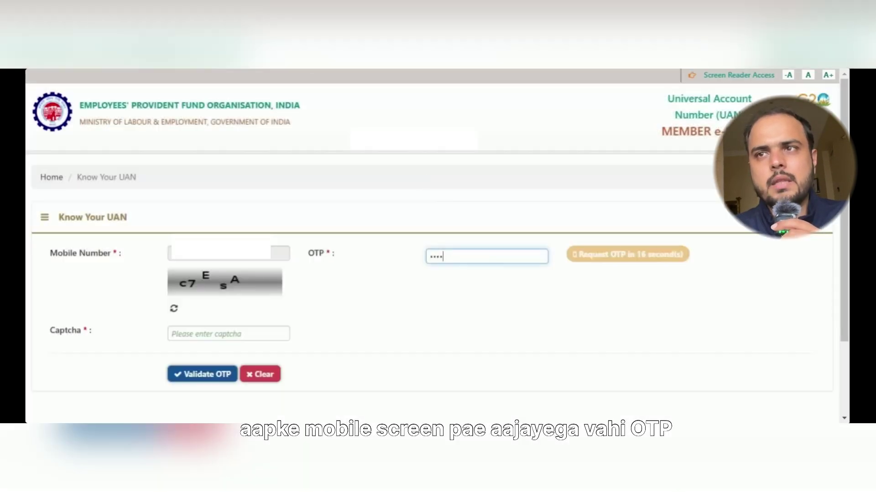
{"action": "left_click", "coordinate": [182, 333]}
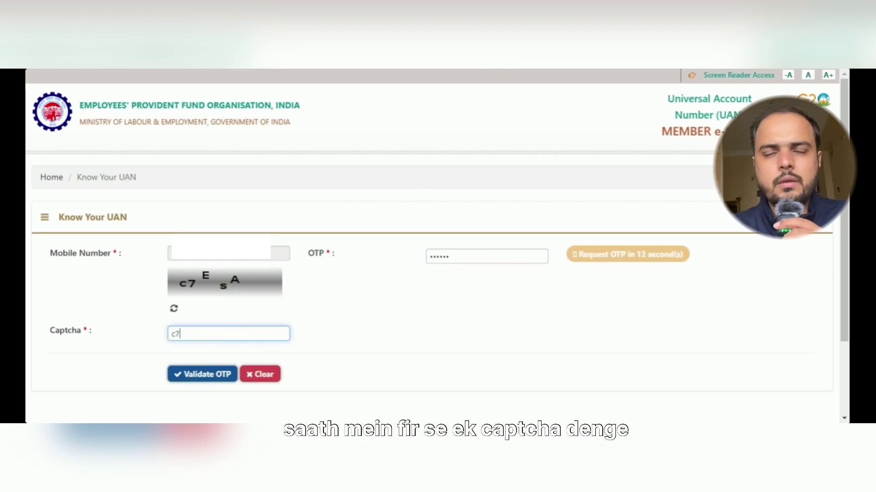
{"action": "type", "text": "c7E"}
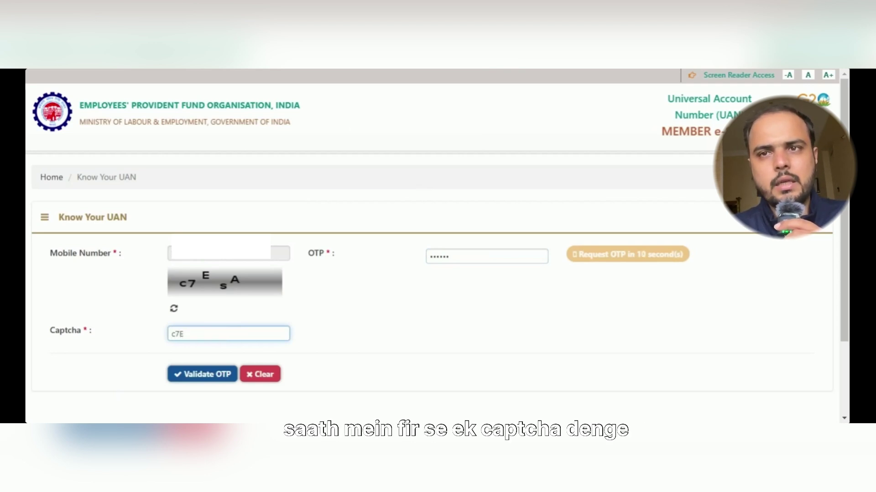
{"action": "type", "text": "sA"}
{"action": "left_click", "coordinate": [195, 377]}
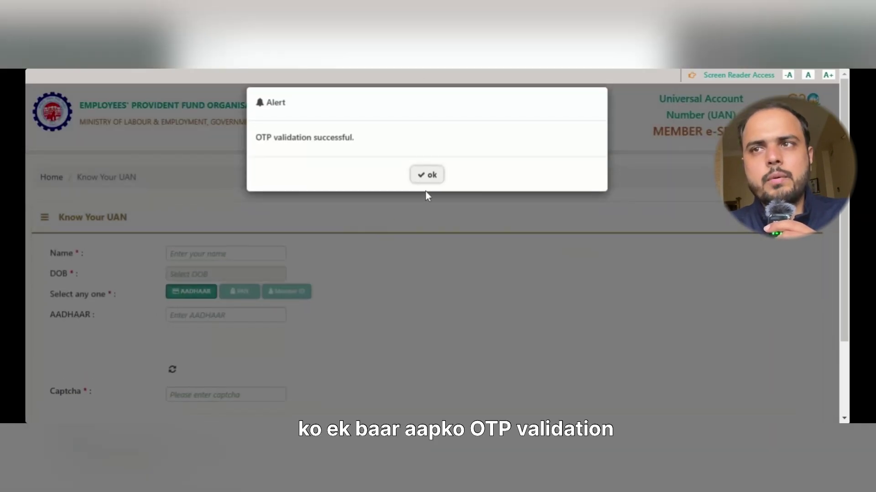
Fill in the member's name, date of birth and Aadhaar details and show the UAN
{"action": "left_click", "coordinate": [426, 175]}
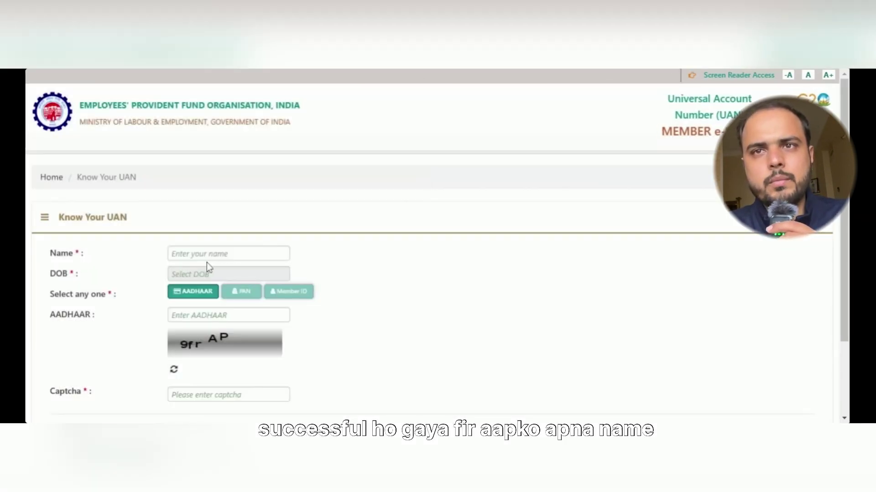
{"action": "left_click", "coordinate": [172, 254]}
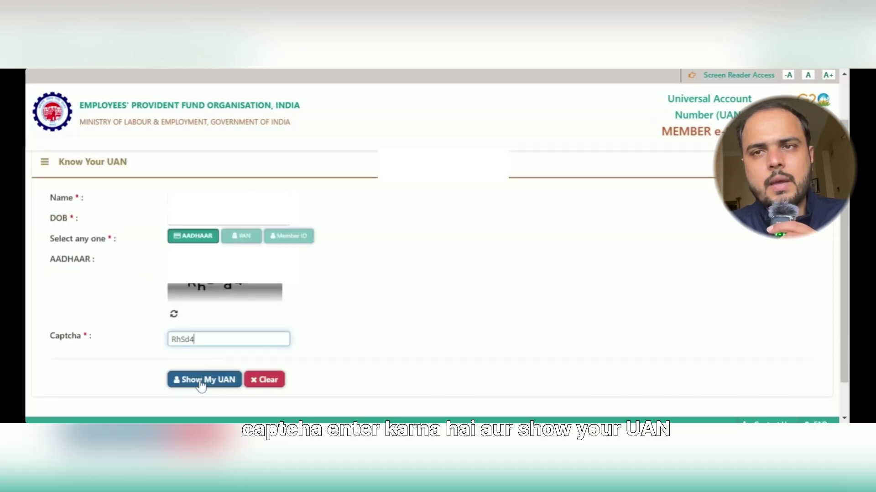
{"action": "left_click", "coordinate": [202, 380]}
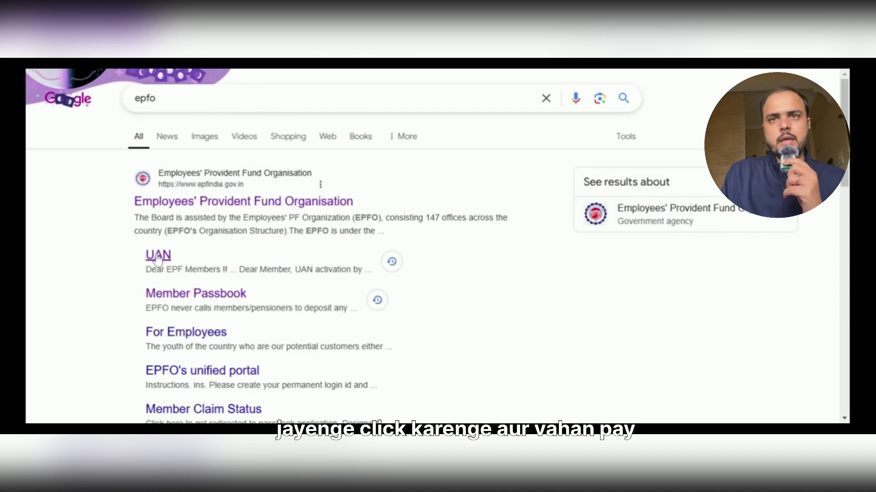
Reopen the EPFO portal from the UAN result, dismiss the alert, and open Forgot Password
{"action": "left_click", "coordinate": [157, 256]}
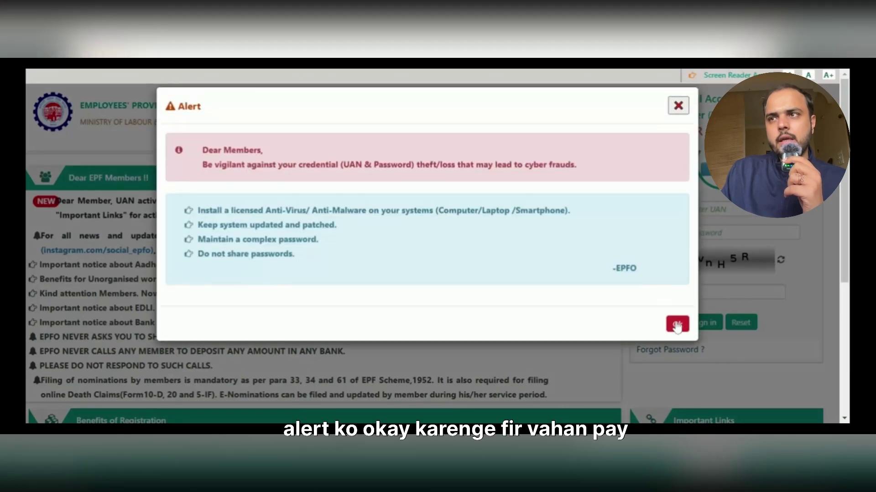
{"action": "left_click", "coordinate": [676, 324]}
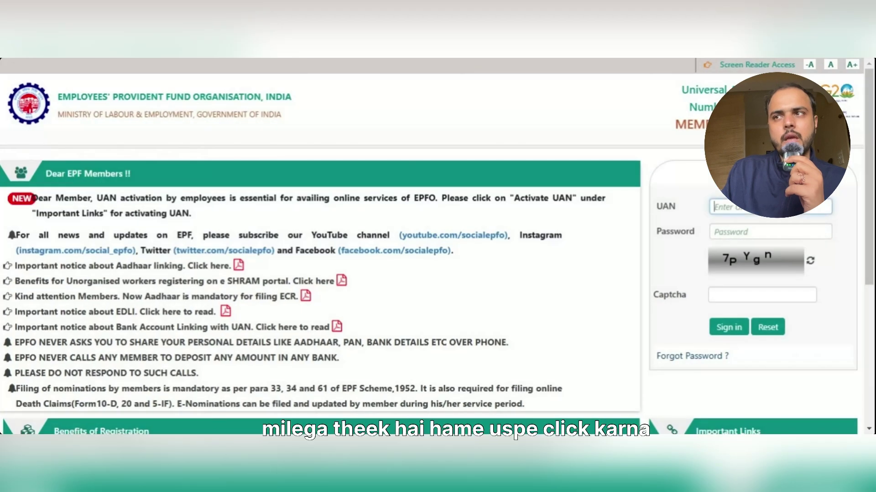
{"action": "left_click", "coordinate": [714, 360]}
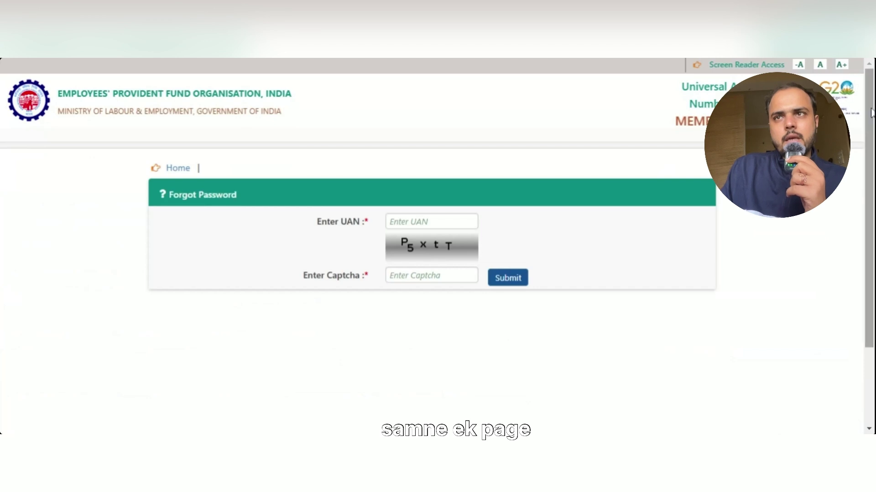
Submit the UAN with captcha P5x for the password reset
{"action": "scroll", "coordinate": [463, 116], "scroll_direction": "down", "scroll_amount": 2}
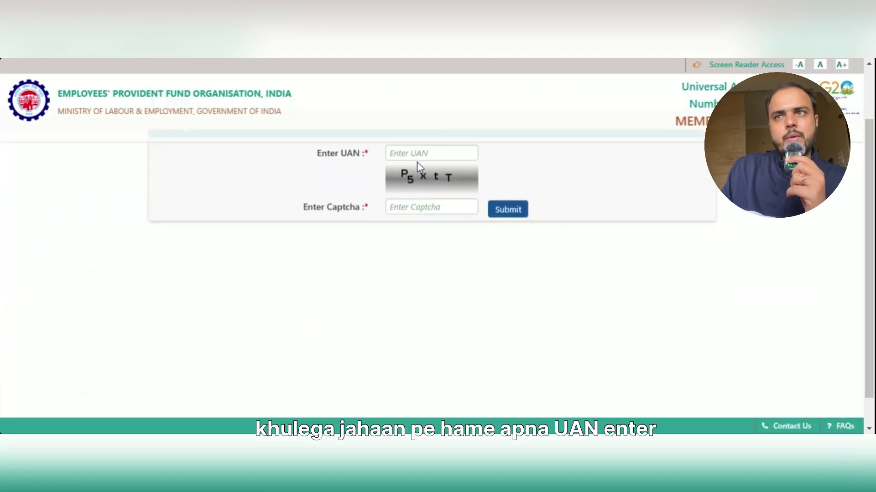
{"action": "left_click", "coordinate": [418, 154]}
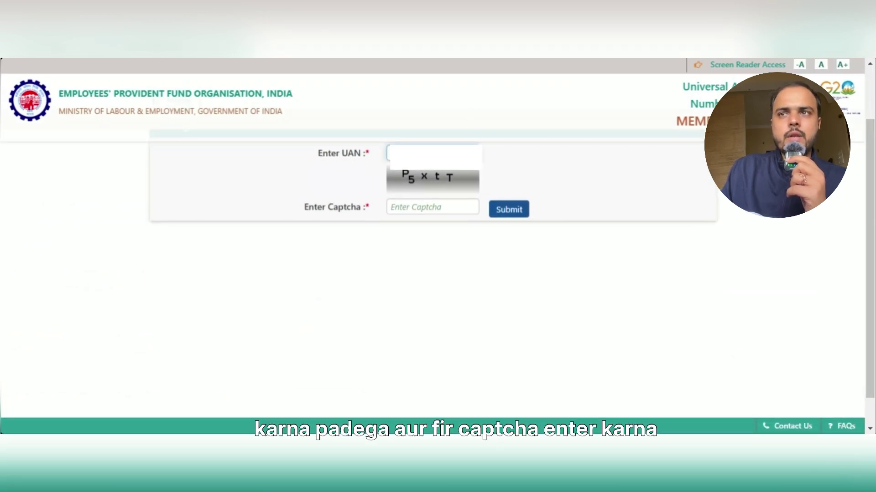
{"action": "left_click", "coordinate": [433, 207]}
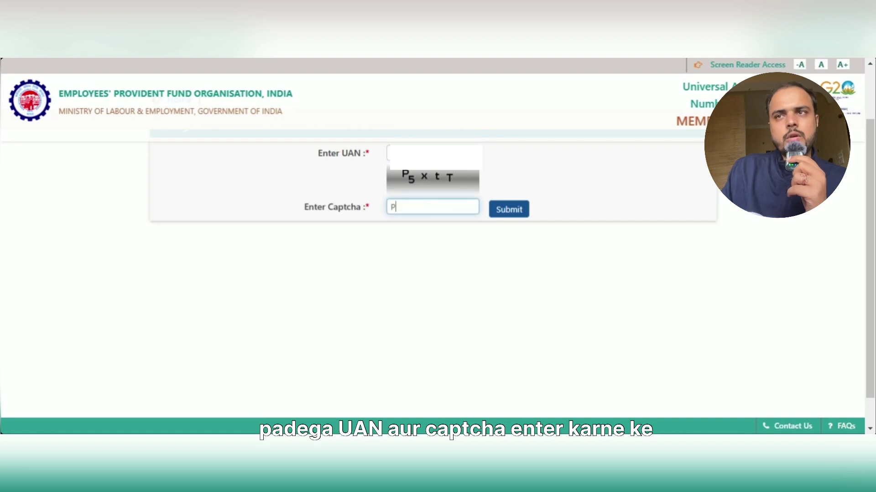
{"action": "type", "text": "P5xtT"}
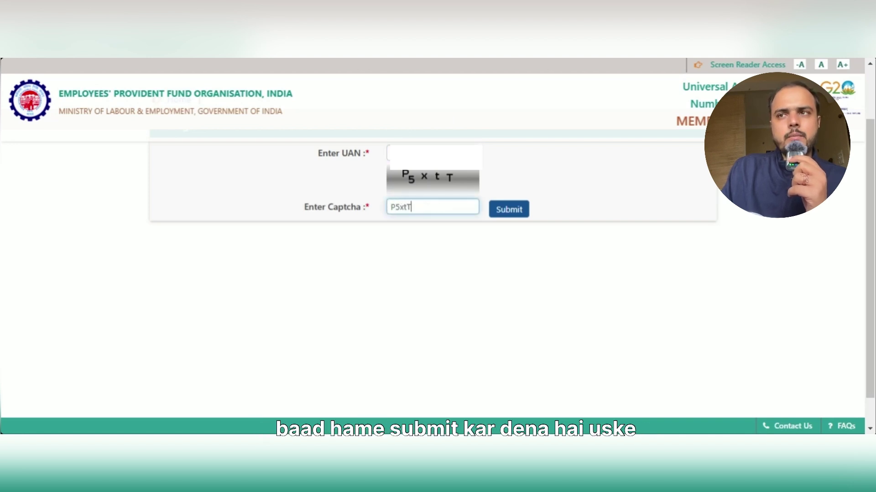
{"action": "left_click", "coordinate": [506, 212]}
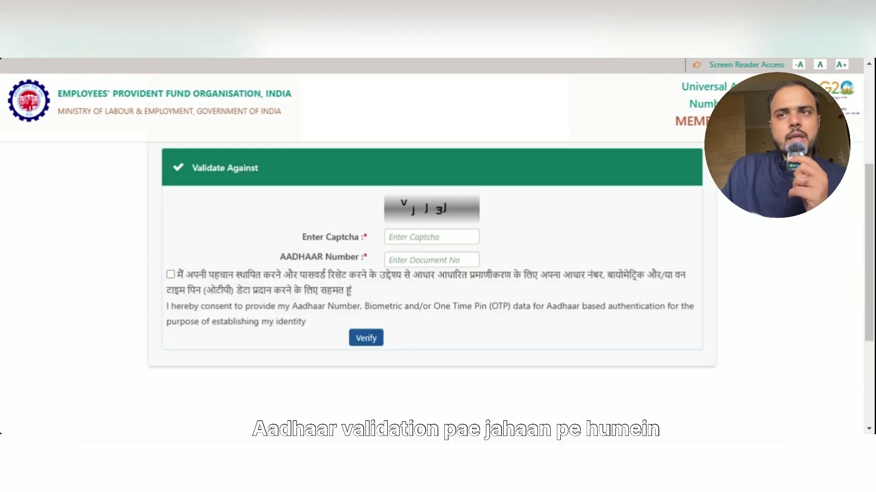
Validate the Aadhaar number with captcha vjJ3J and consent to request the OTP
{"action": "left_click", "coordinate": [432, 236]}
{"action": "type", "text": "vjJ"}
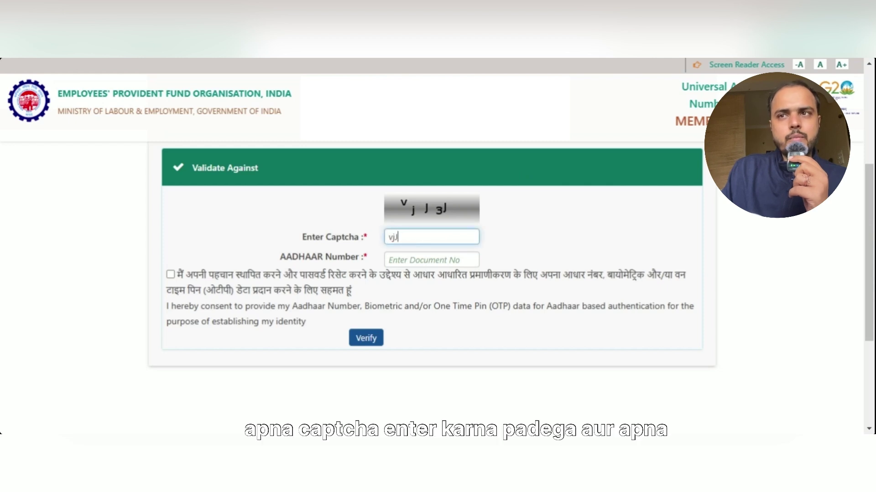
{"action": "type", "text": "3J"}
{"action": "left_click", "coordinate": [432, 259]}
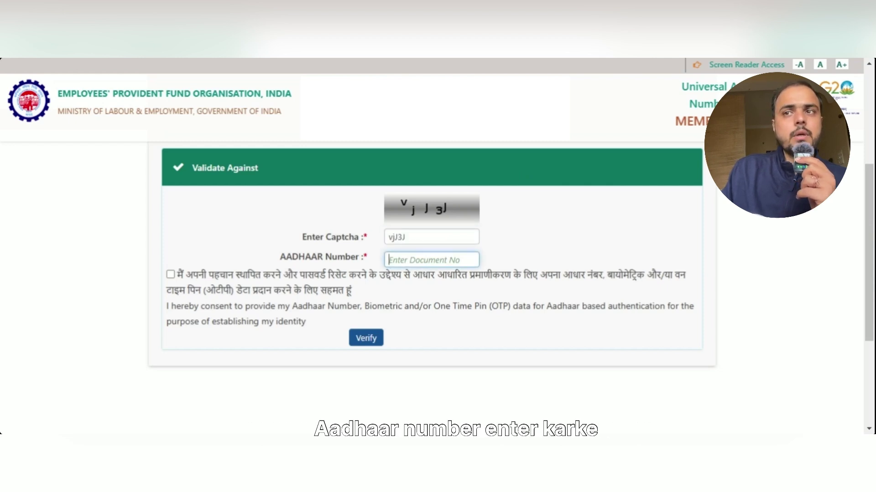
{"action": "type", "text": "1234567890"}
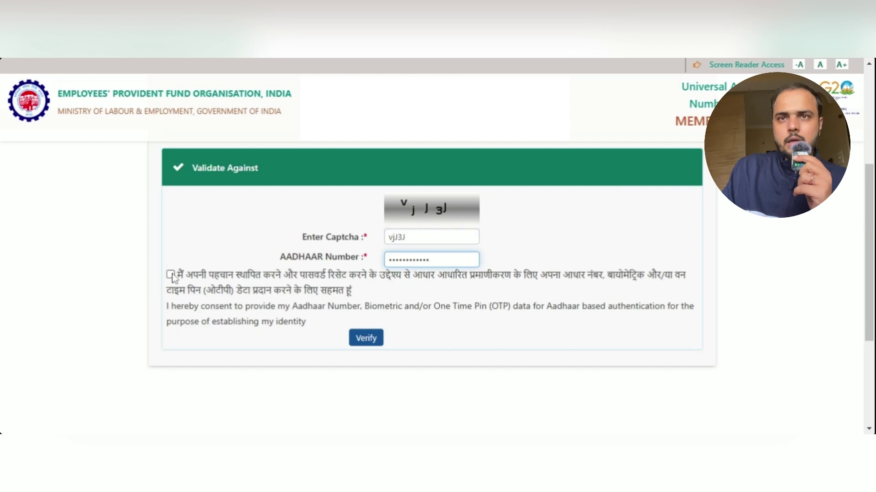
{"action": "left_click", "coordinate": [171, 274]}
{"action": "left_click", "coordinate": [362, 341]}
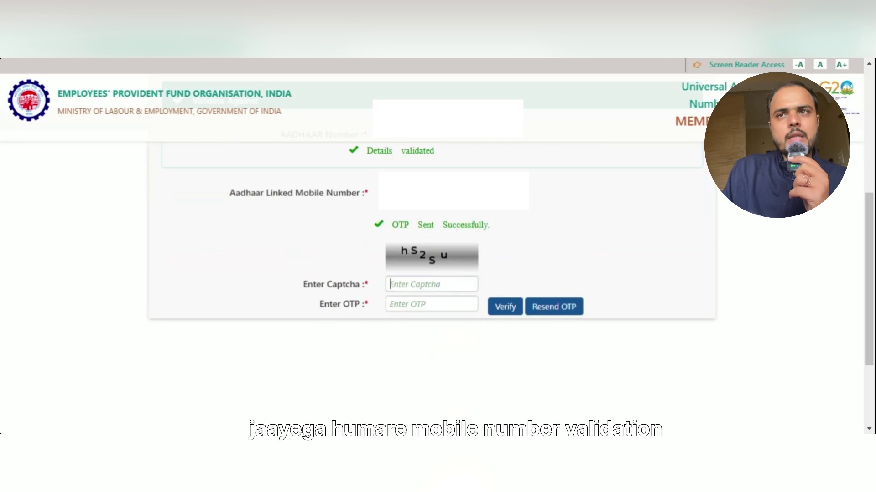
Verify the OTP with captcha hS2Su, then start typing the new password
{"action": "left_click", "coordinate": [432, 284]}
{"action": "type", "text": "hS2Su"}
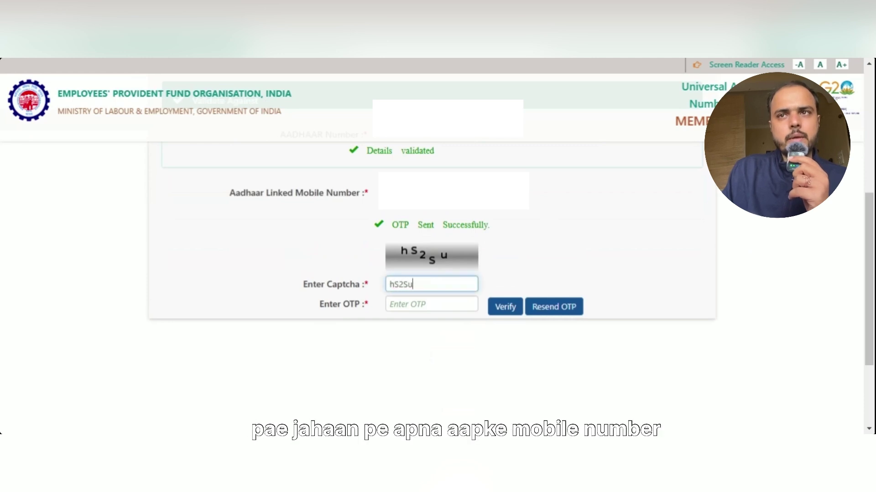
{"action": "left_click", "coordinate": [431, 304]}
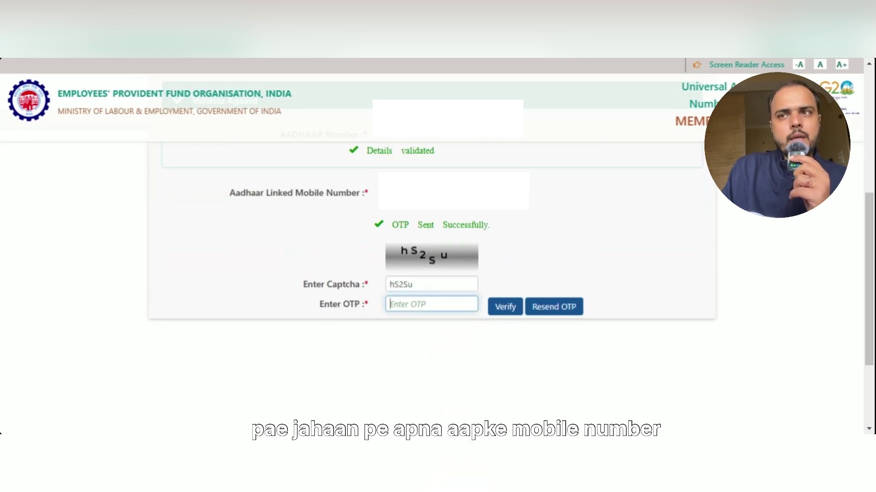
{"action": "type", "text": "1"}
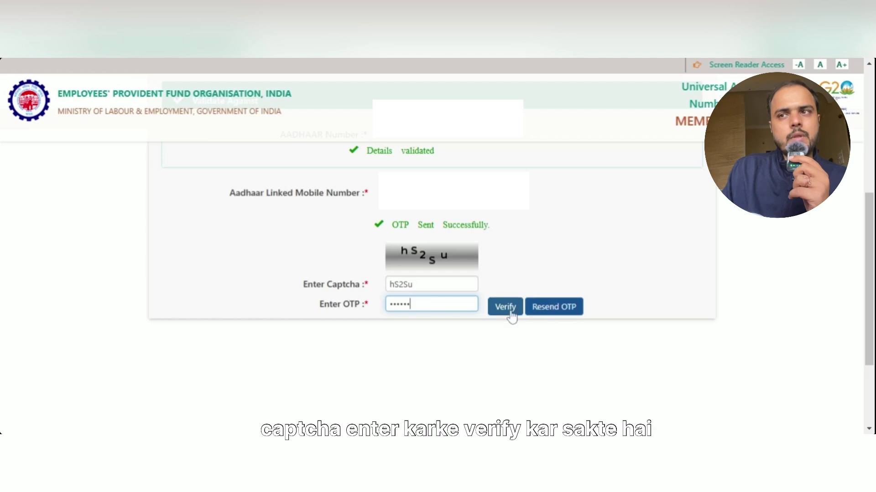
{"action": "left_click", "coordinate": [508, 312]}
{"action": "left_click", "coordinate": [432, 189]}
{"action": "type", "text": "a"}
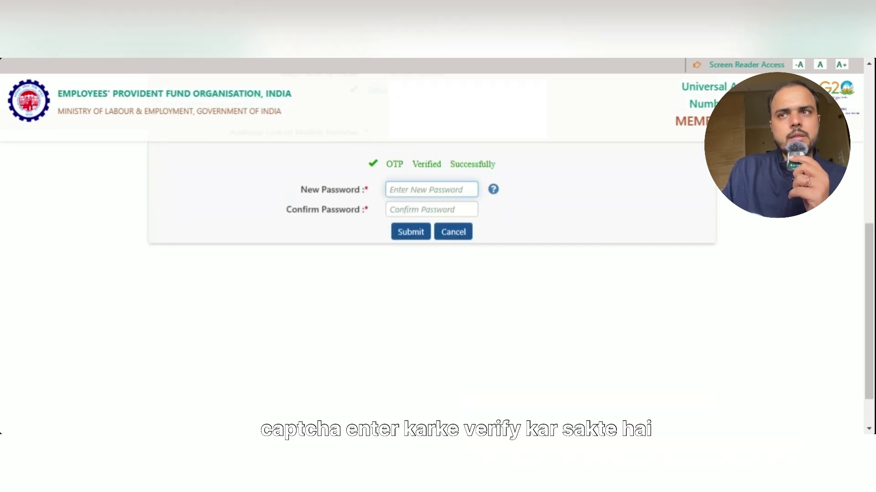
{"action": "type", "text": "********"}
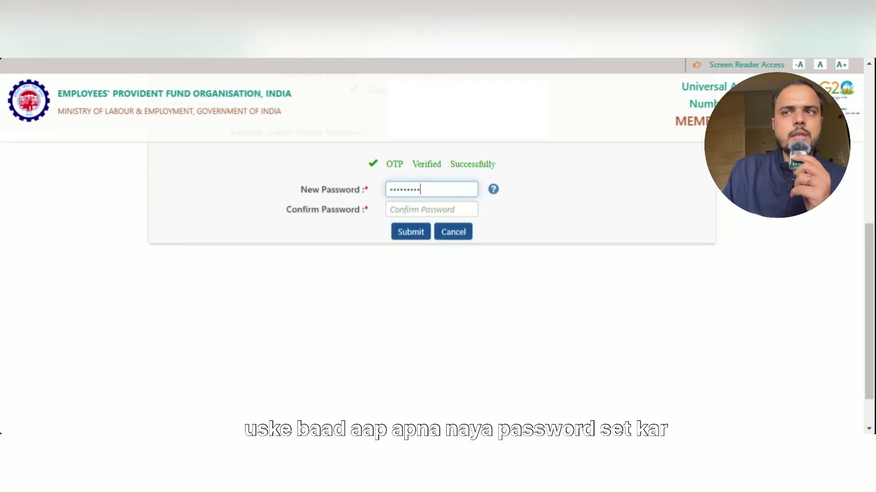
{"action": "type", "text": "*"}
Confirm and save the new password, then open the EPFO Member Passbook search result
{"action": "key", "text": "Tab"}
{"action": "type", "text": "*****"}
{"action": "left_click", "coordinate": [410, 233]}
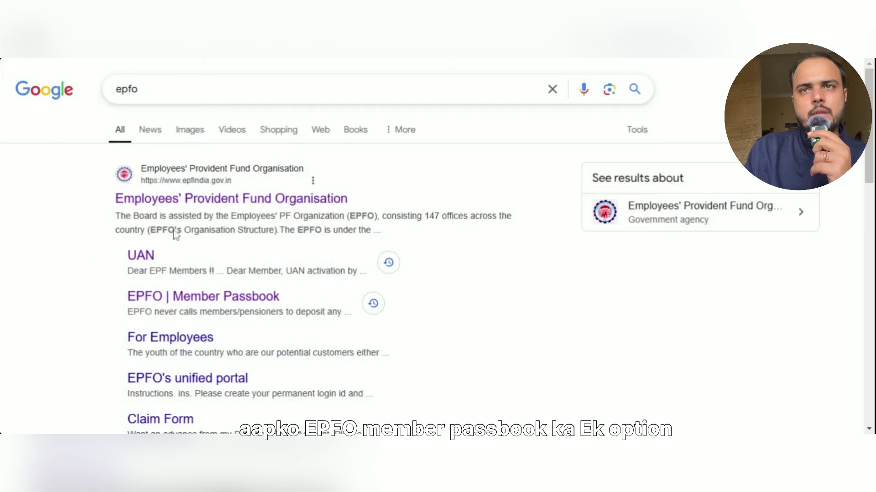
{"action": "left_click", "coordinate": [165, 305]}
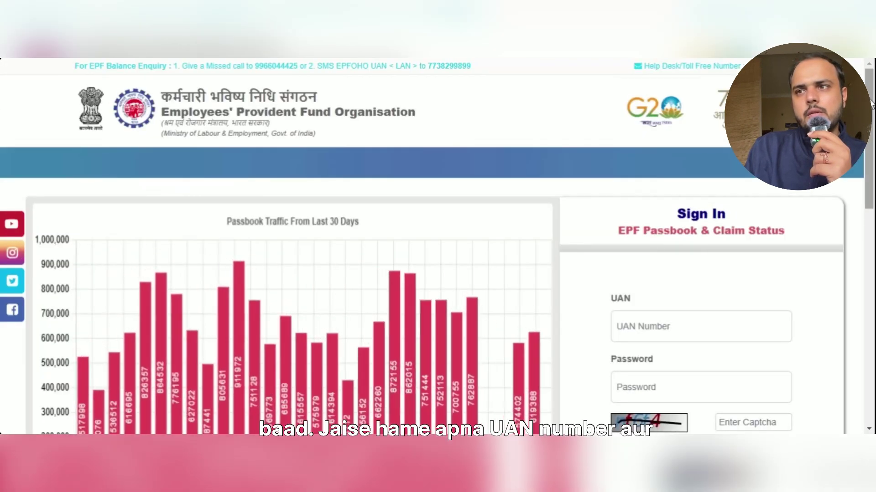
Sign in with UAN, password and captcha 'nf', then begin entering the mobile OTP
{"action": "left_click_drag", "start_coordinate": [871, 104], "coordinate": [869, 143]}
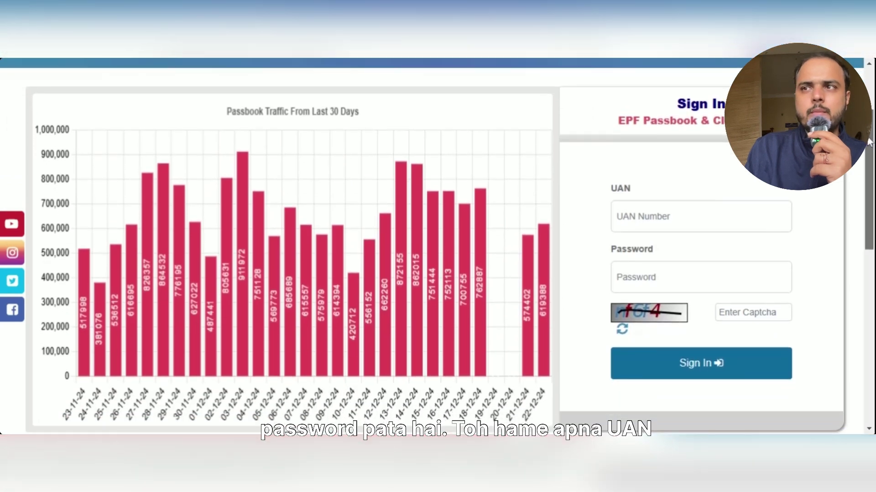
{"action": "left_click", "coordinate": [701, 217]}
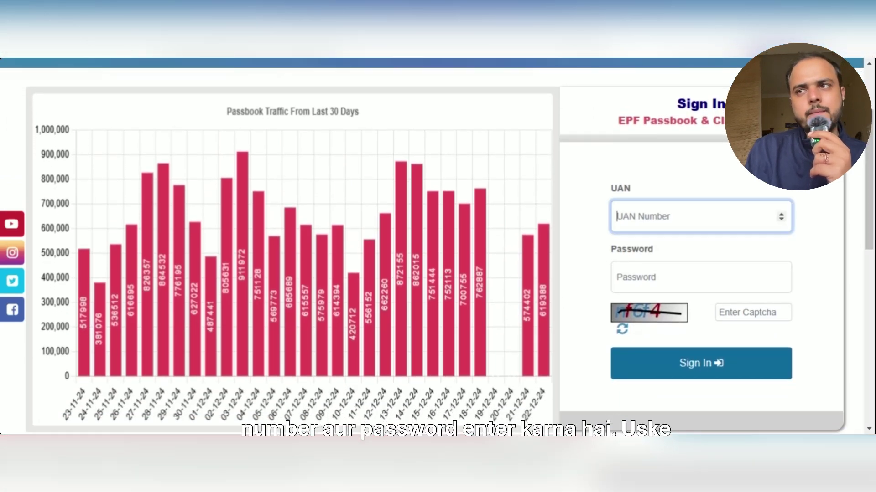
{"action": "type", "text": "••••••••••••"}
{"action": "left_click", "coordinate": [700, 278]}
{"action": "type", "text": "•"}
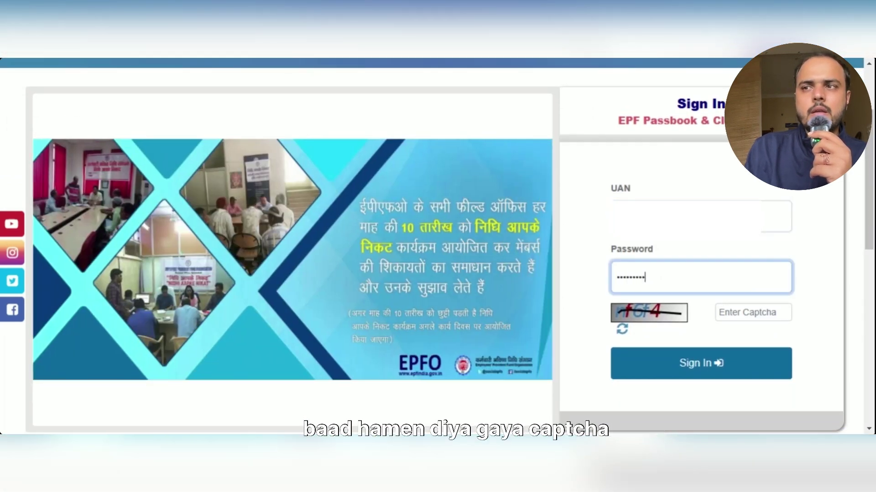
{"action": "left_click", "coordinate": [753, 312]}
{"action": "type", "text": "nf6f4"}
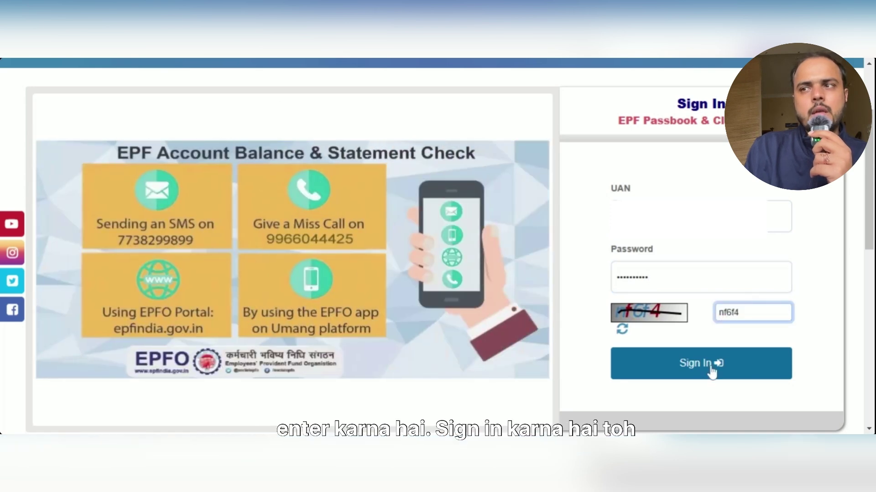
{"action": "left_click", "coordinate": [711, 371]}
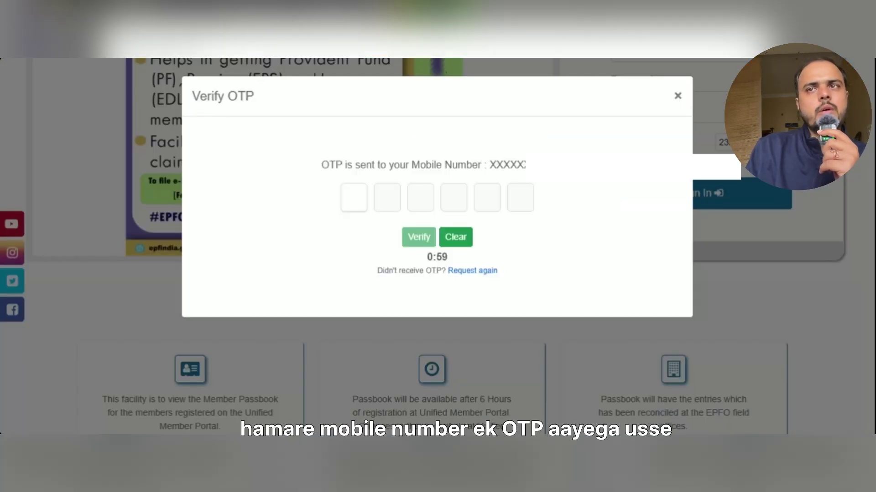
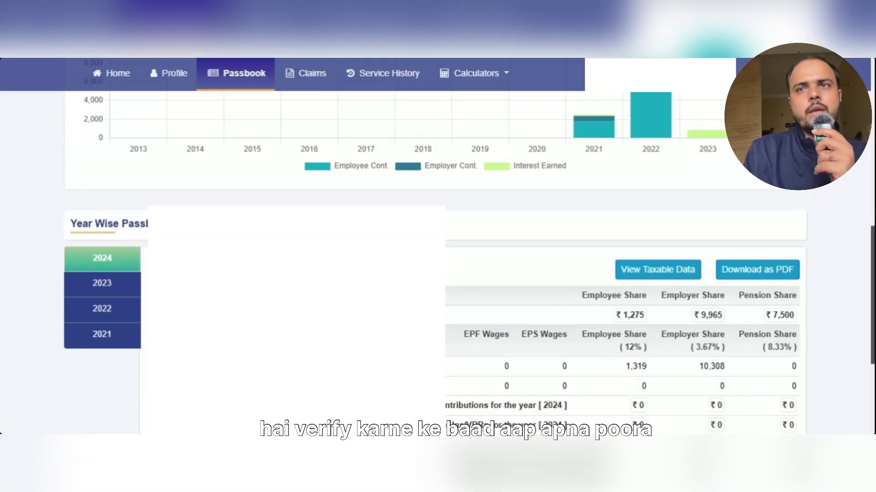
Scroll through the passbook contribution summary and the claims settled/rejected chart
{"action": "scroll", "coordinate": [438, 246], "scroll_direction": "up", "scroll_amount": 3}
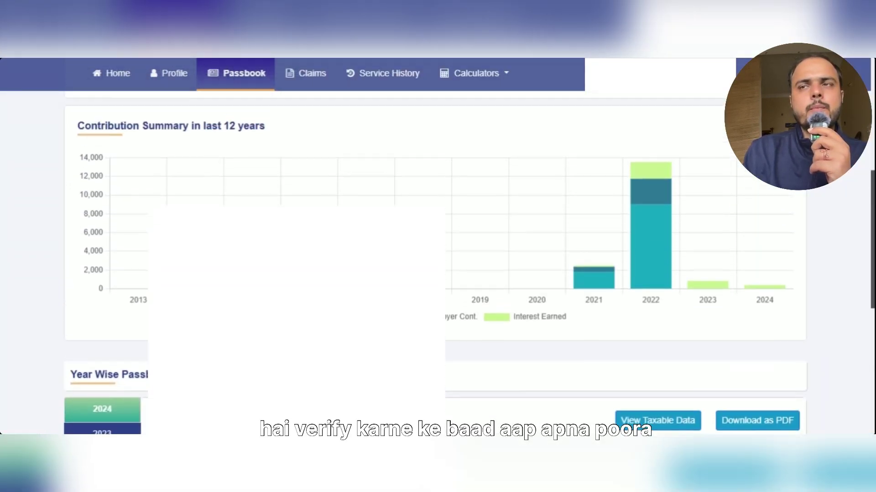
{"action": "scroll", "coordinate": [438, 246], "scroll_direction": "down", "scroll_amount": 3}
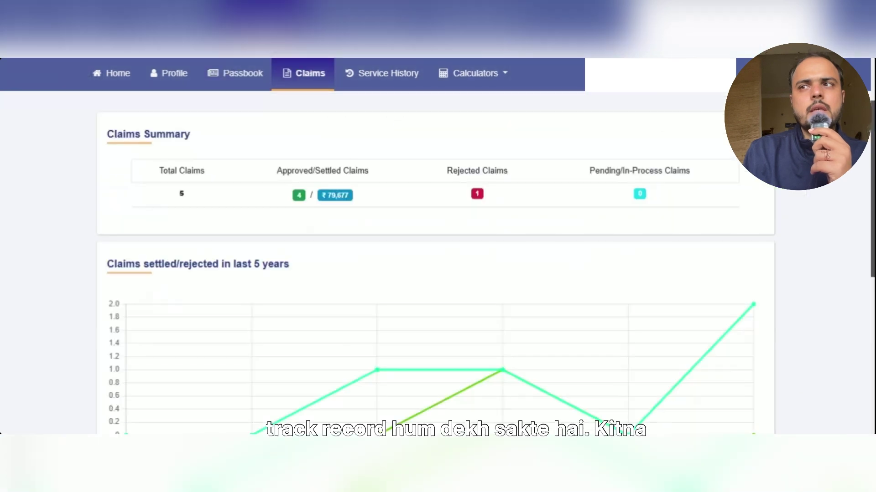
{"action": "scroll", "coordinate": [438, 246], "scroll_direction": "down", "scroll_amount": 2}
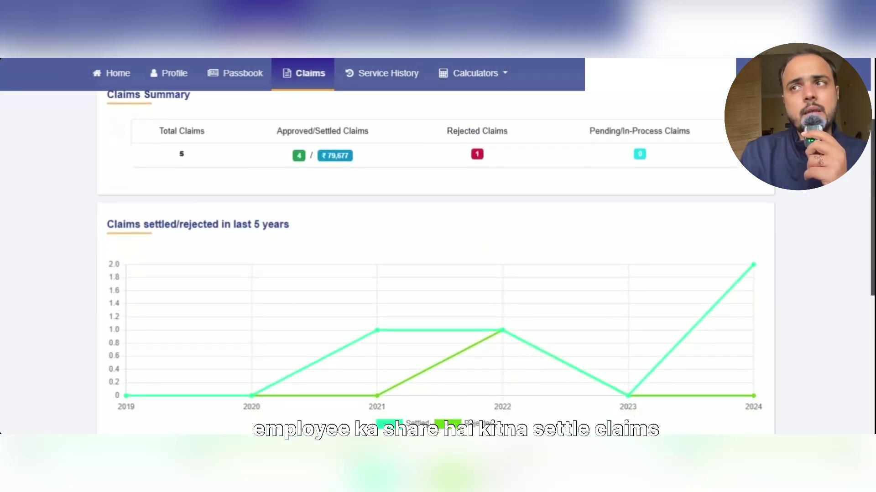
{"action": "scroll", "coordinate": [437, 246], "scroll_direction": "down", "scroll_amount": 5}
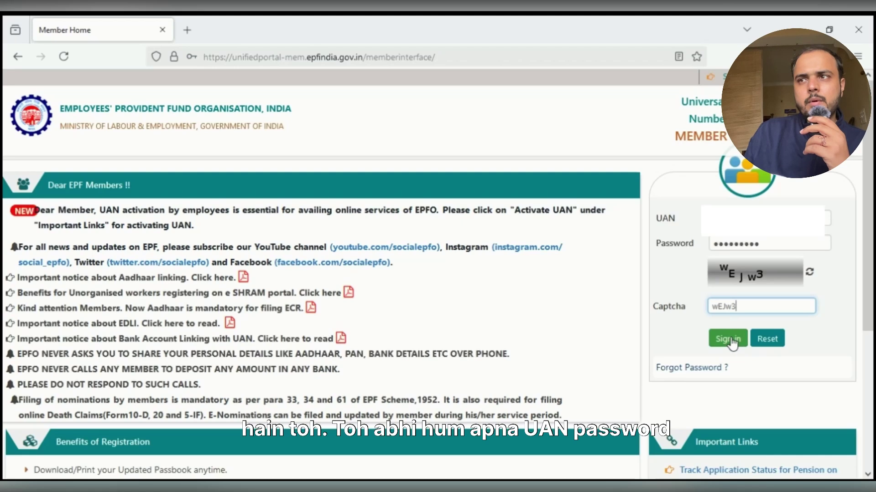
Sign in, decline Firefox's password saving, and submit the OTP and captcha
{"action": "left_click", "coordinate": [730, 340]}
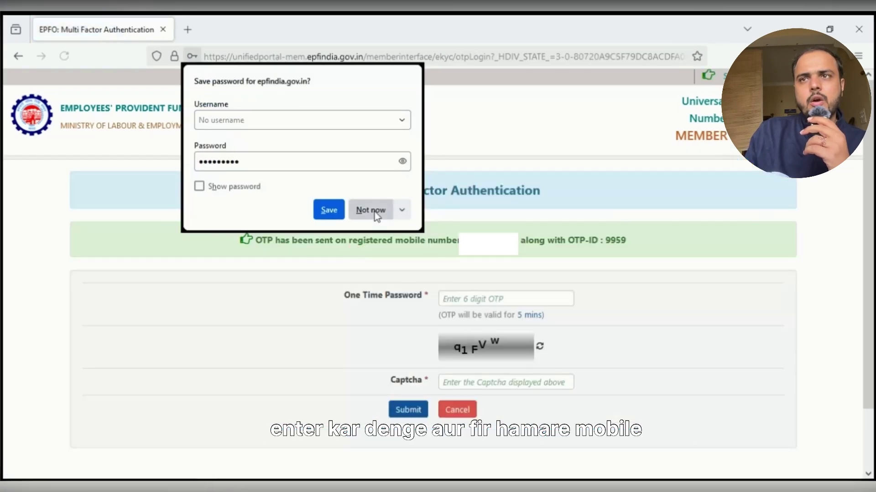
{"action": "left_click", "coordinate": [371, 211]}
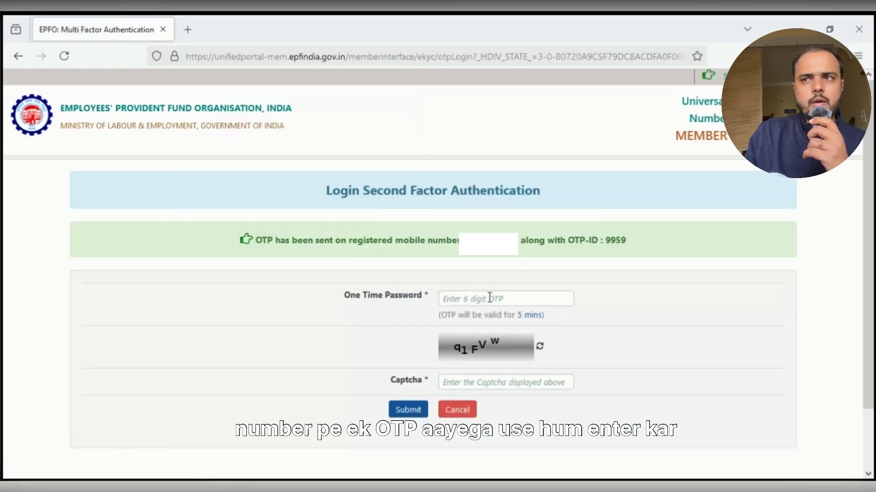
{"action": "type", "text": "••"}
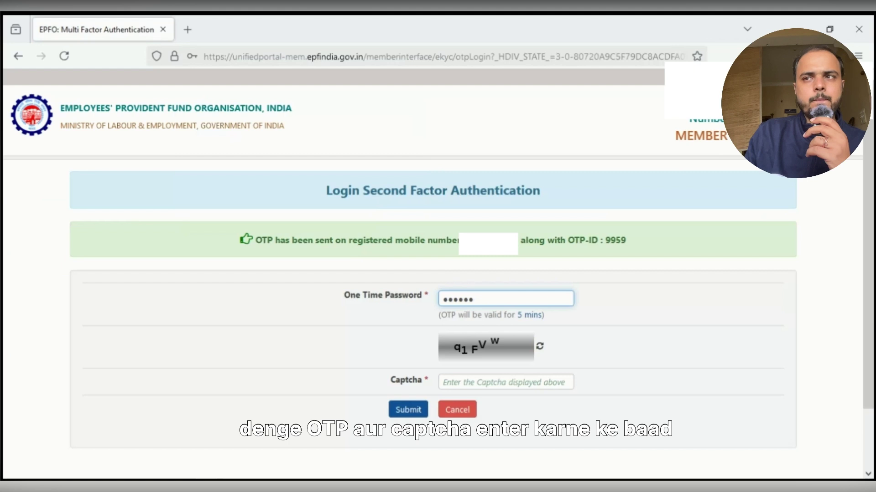
{"action": "type", "text": "q1FV"}
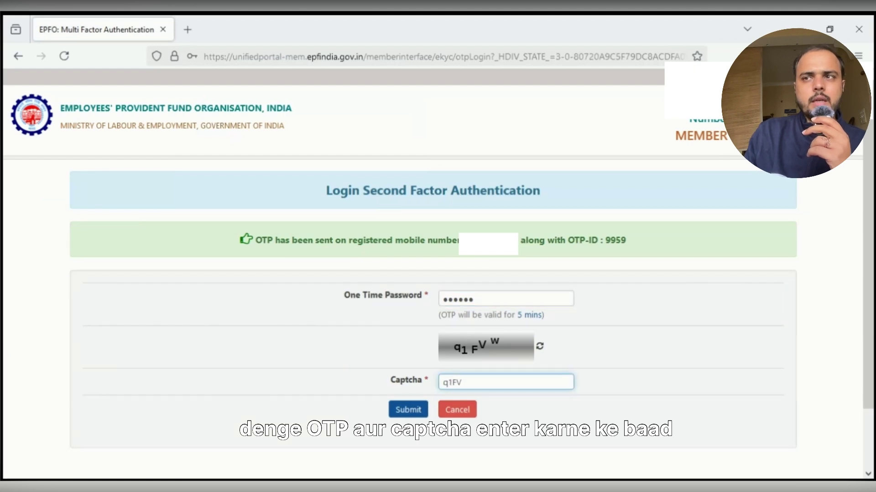
{"action": "type", "text": "w"}
{"action": "left_click", "coordinate": [409, 412]}
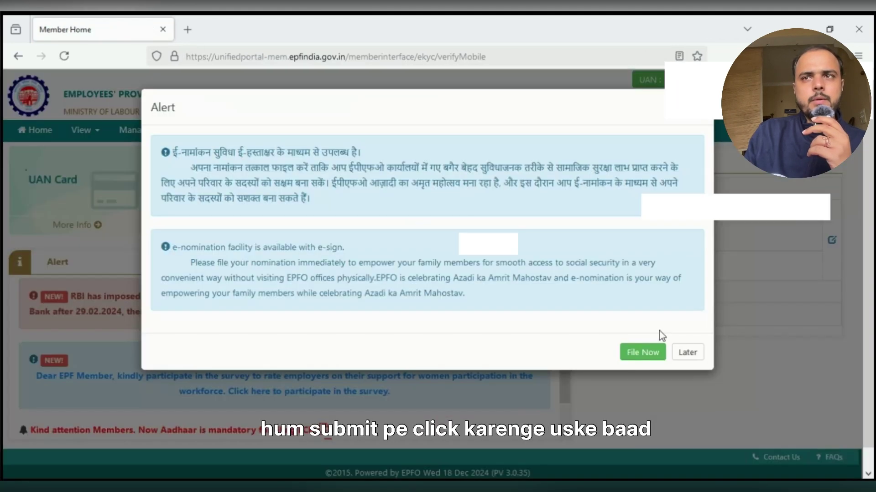
Defer the e-nomination alert with Later, then go to Manage > KYC to view active Bank and PAN KYC
{"action": "left_click", "coordinate": [684, 354]}
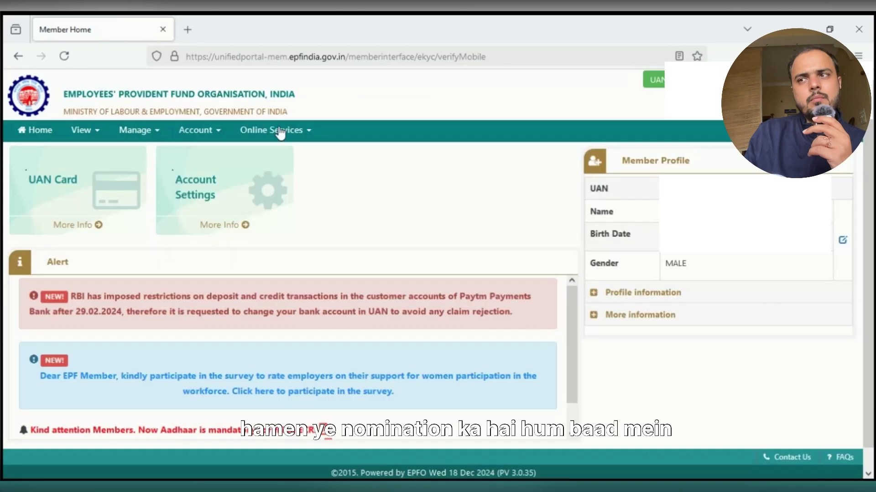
{"action": "left_click", "coordinate": [130, 133]}
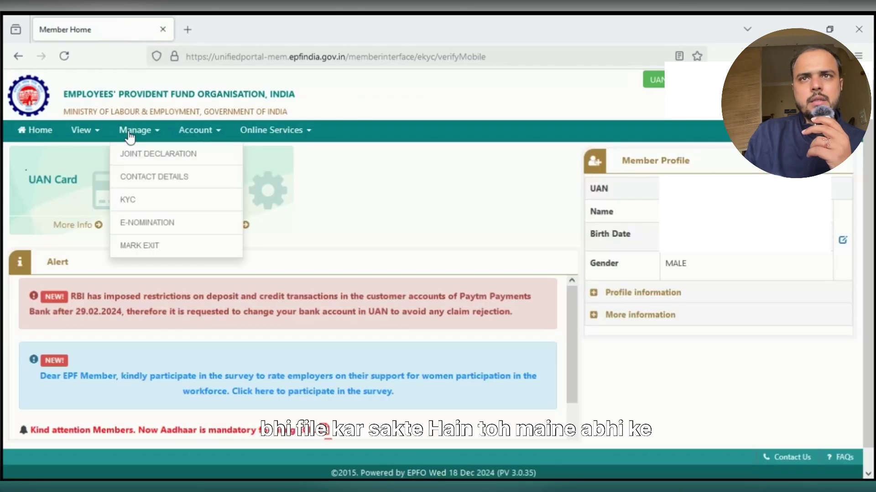
{"action": "left_click", "coordinate": [136, 201]}
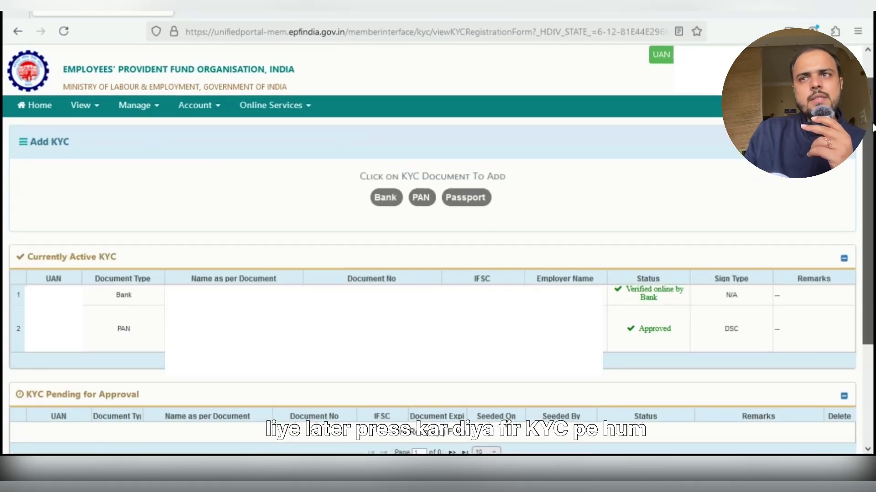